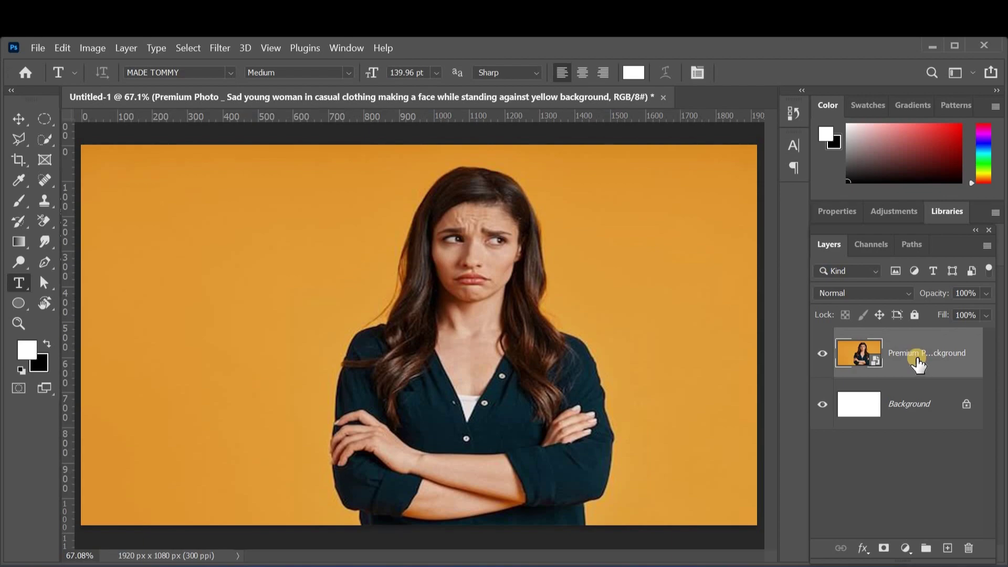
Duplicate the portrait layer and start a white text layer typing THINKING.
key(ctrl+j)
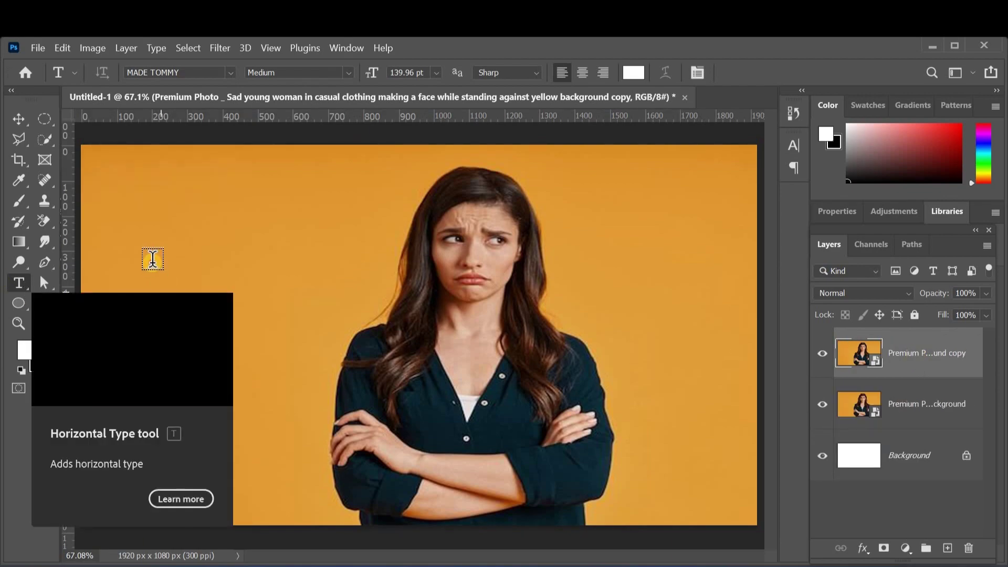
click(153, 258)
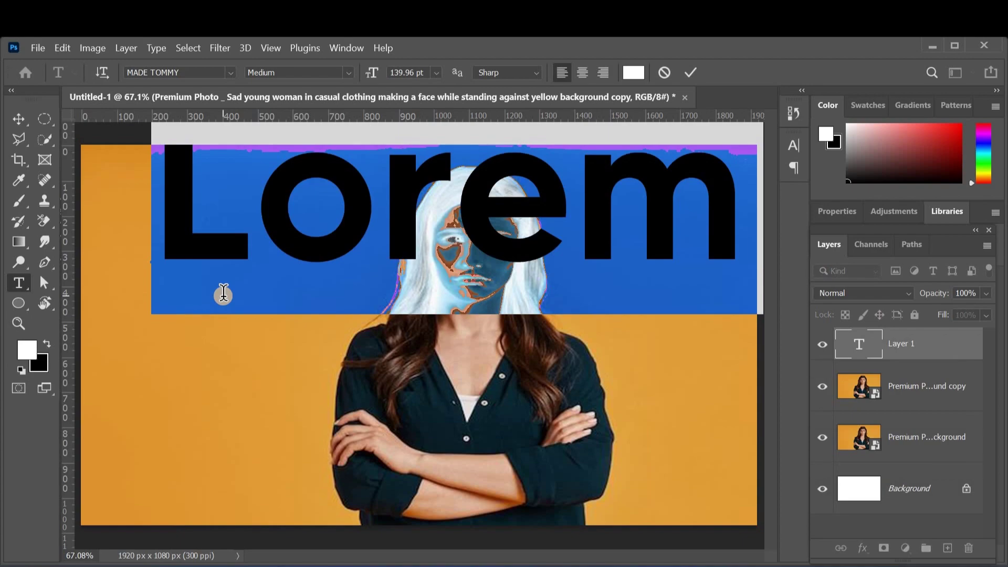
key(BackSpace)
text(T)
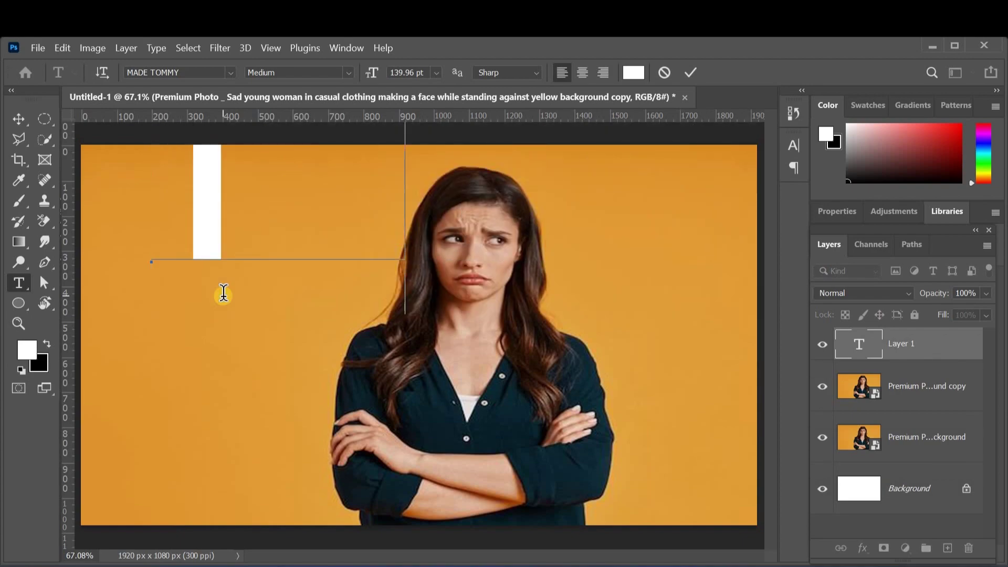
text(HIN)
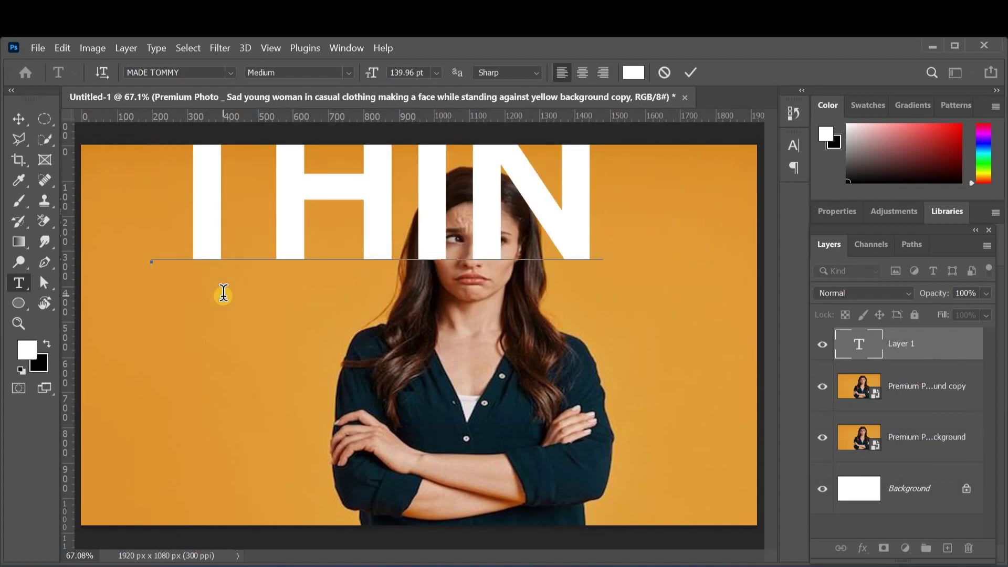
text(KI)
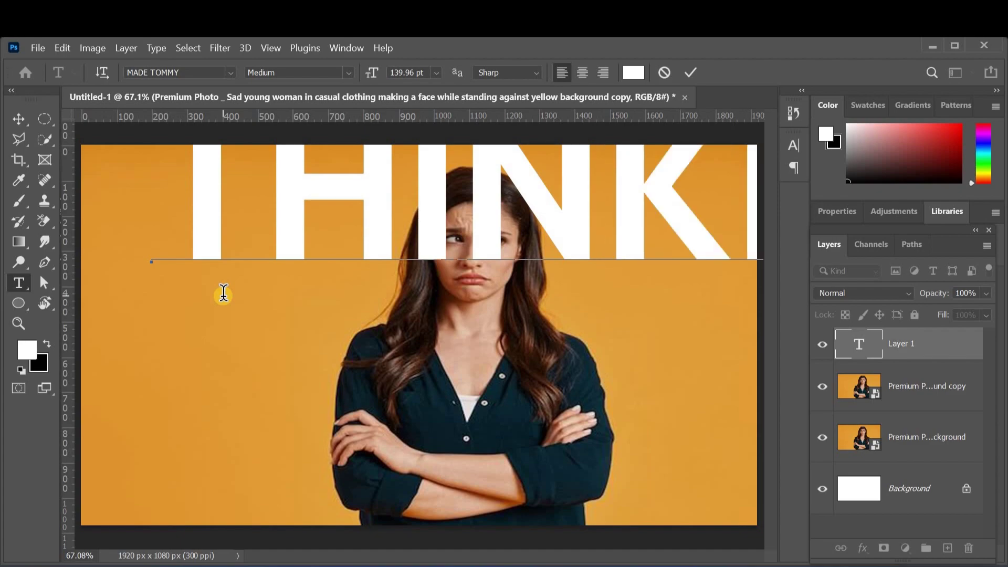
Commit the THINKING text, then scale and drag it down over the woman's chest.
click(697, 71)
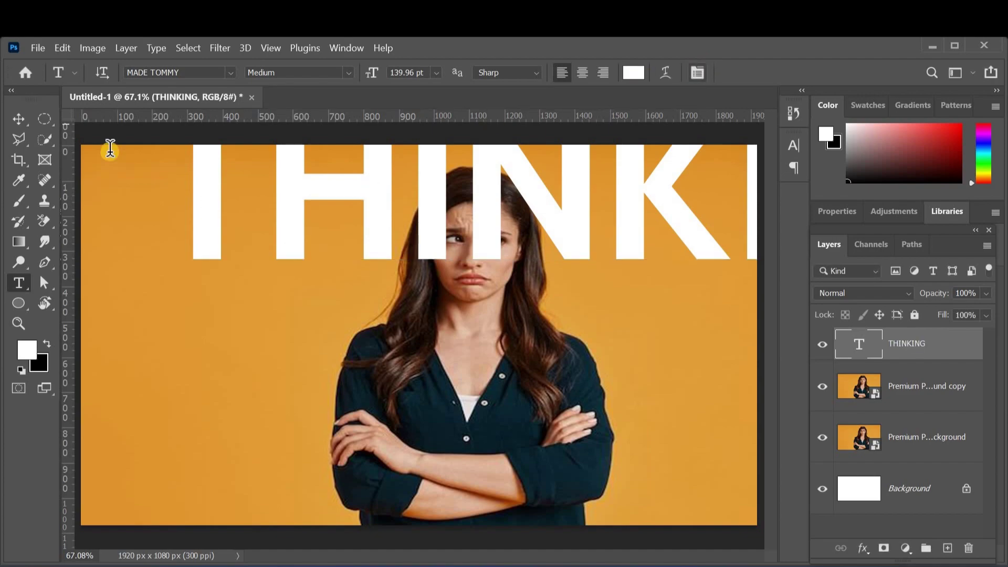
click(19, 120)
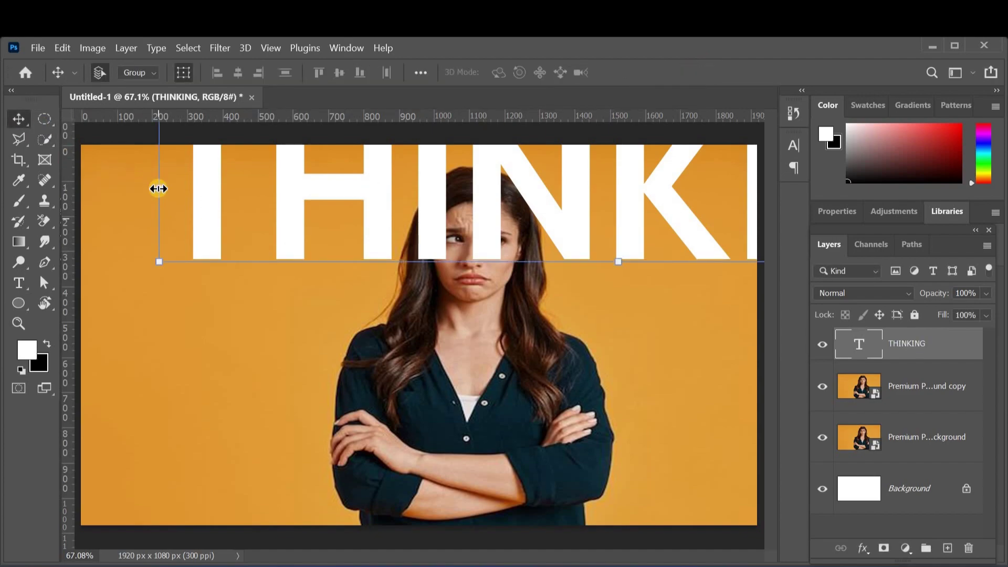
drag(190, 195, 696, 269)
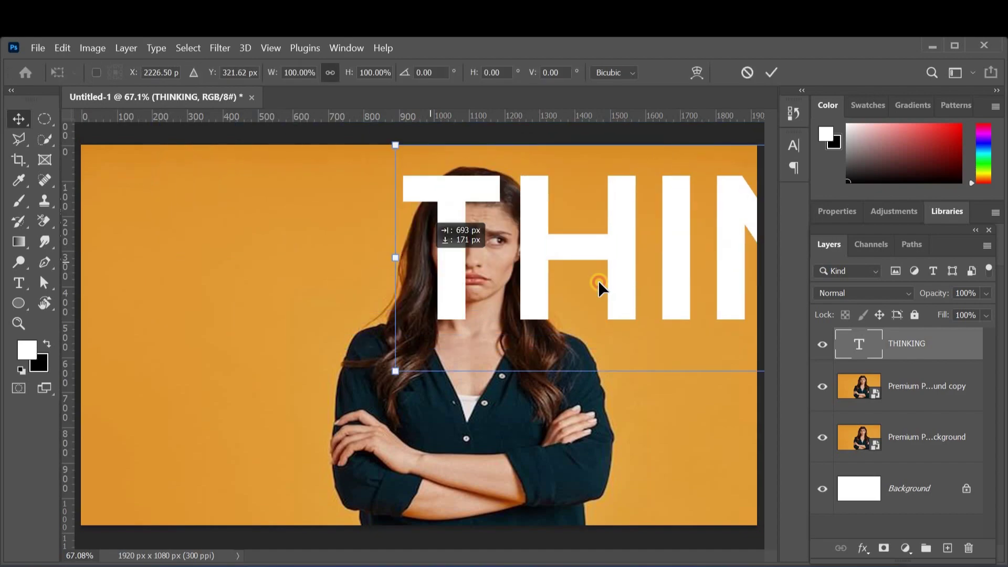
mouse_move(608, 292)
mouse_down()
mouse_move(283, 347)
mouse_move(433, 338)
mouse_up()
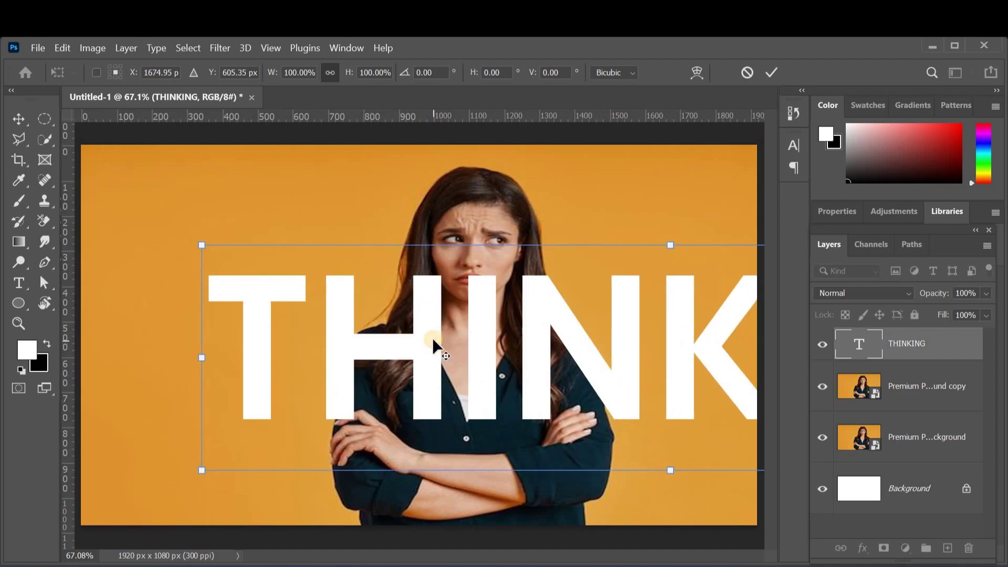
scroll(433, 338, down, 2)
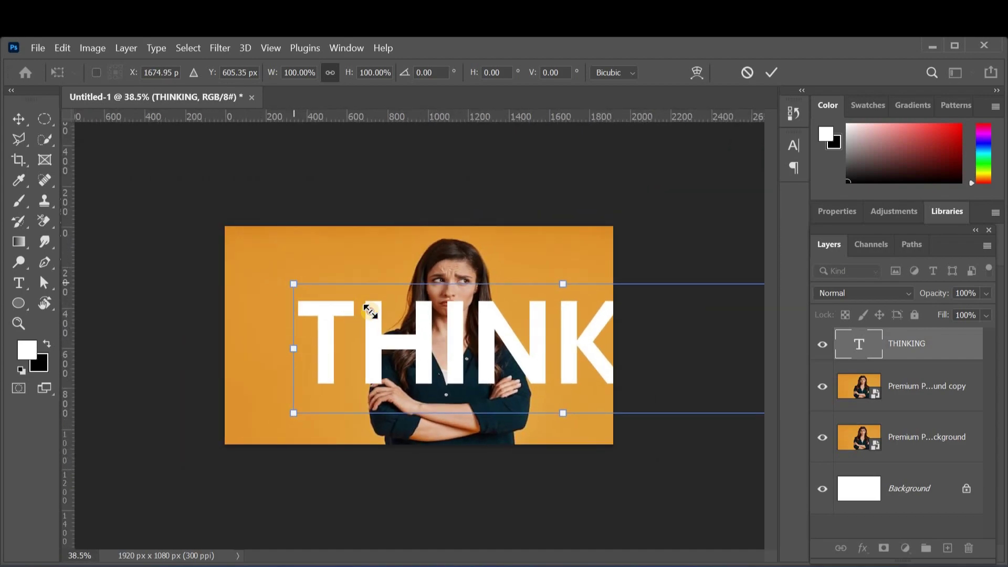
drag(293, 282, 625, 394)
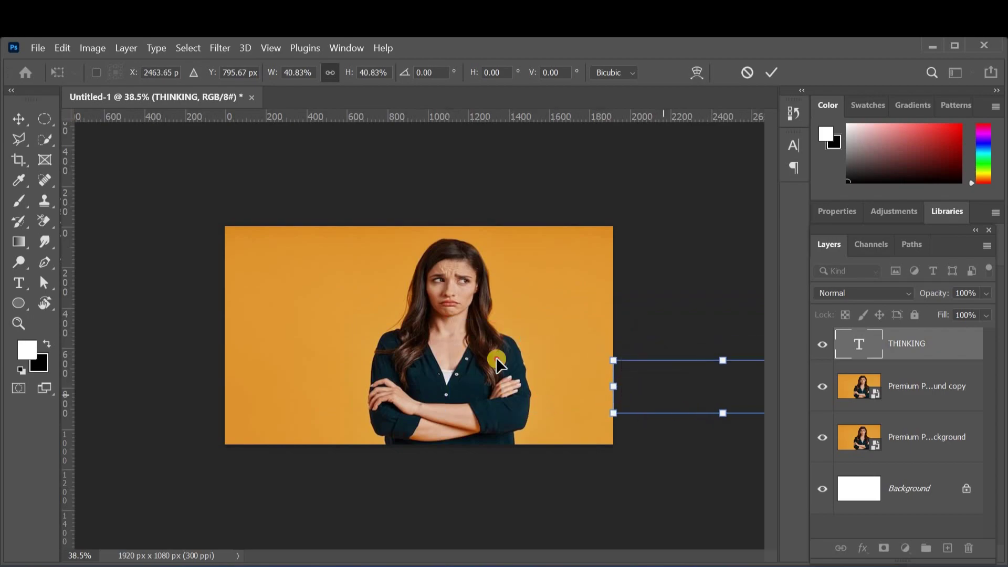
drag(404, 344, 420, 354)
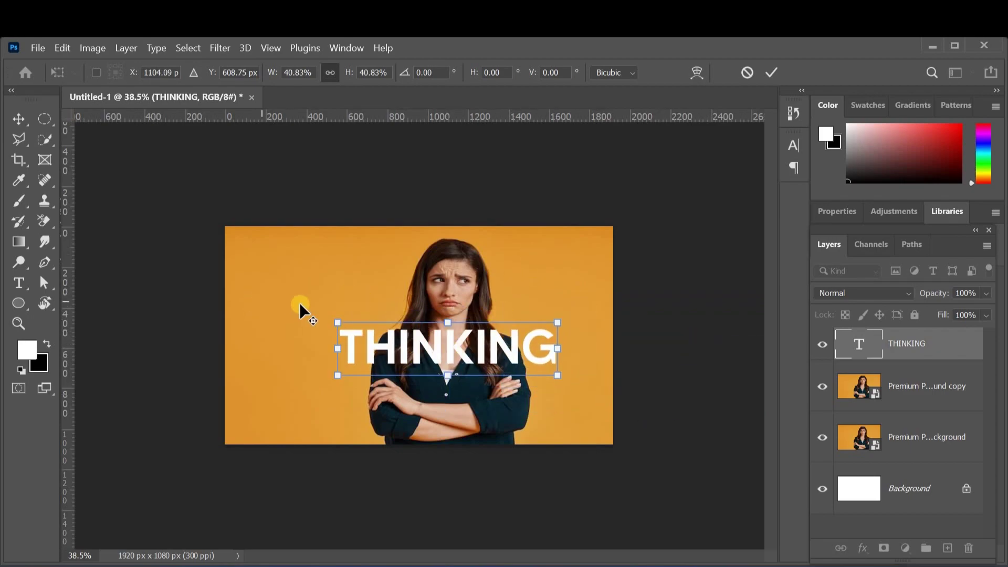
Refine the THINKING text to about 142.26% and place it across her crossed arms.
scroll(299, 303, up, 1)
scroll(299, 302, up, 2)
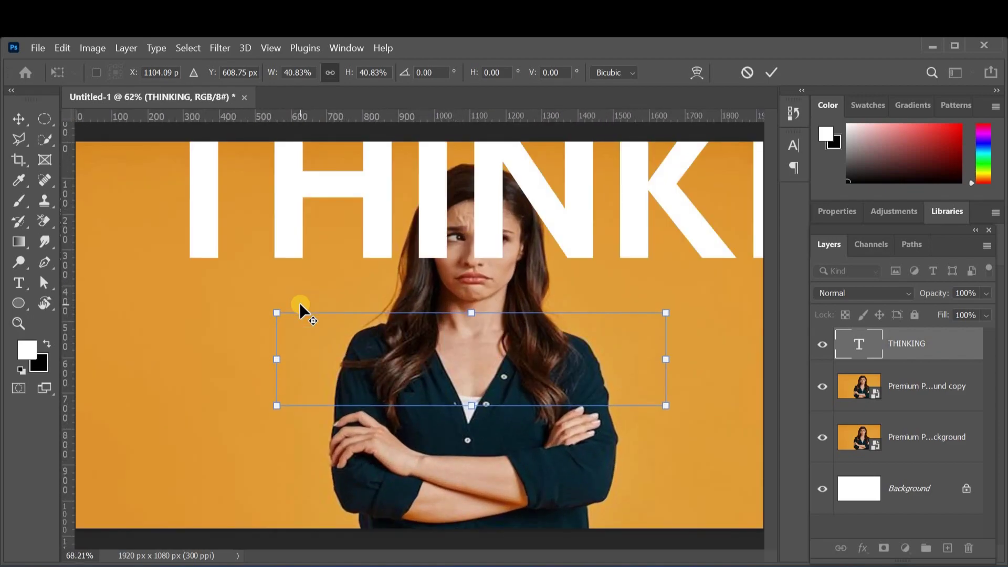
scroll(299, 305, up, 1)
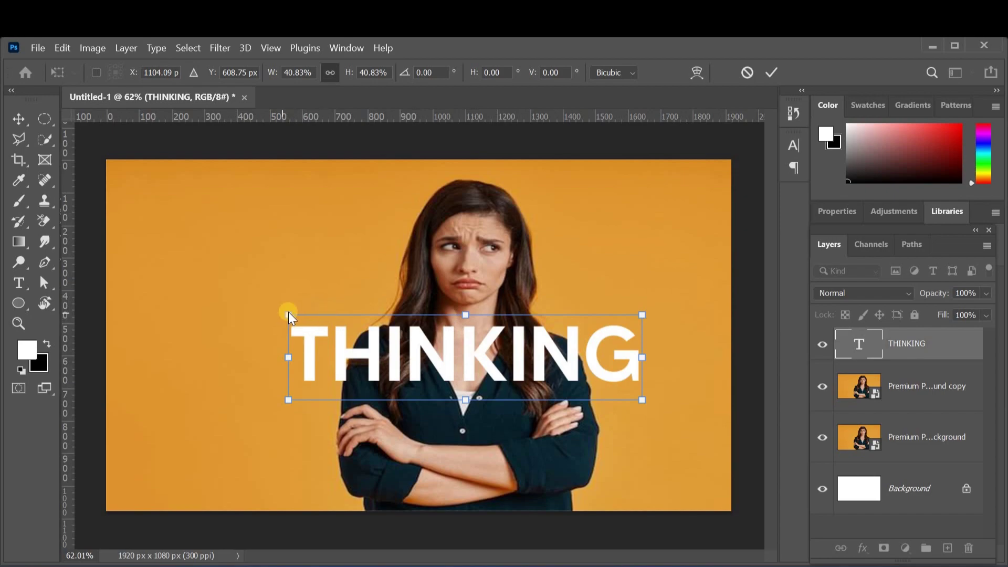
click(770, 71)
drag(288, 325, 123, 268)
drag(253, 321, 290, 352)
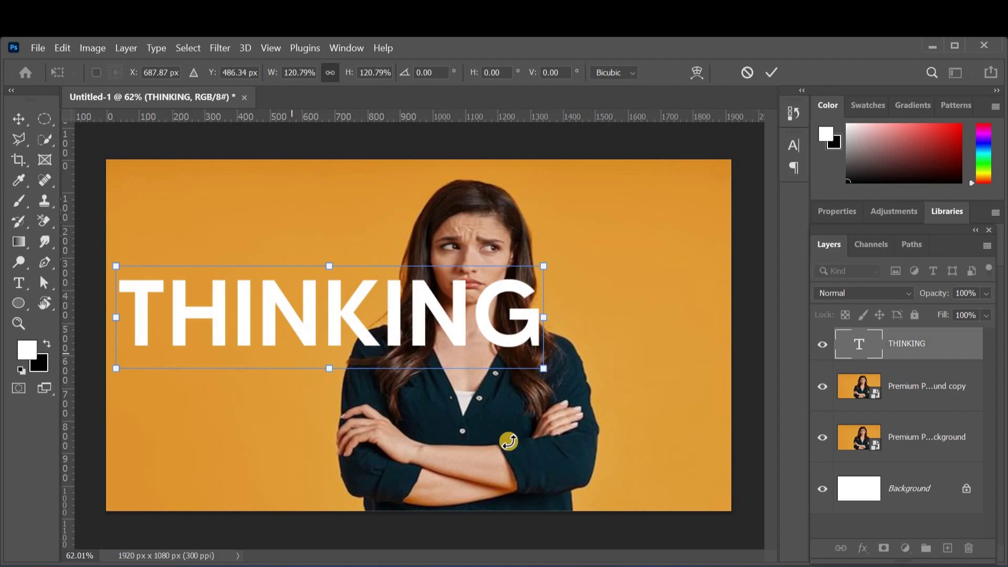
drag(541, 371, 619, 387)
mouse_move(488, 337)
mouse_down()
mouse_move(572, 399)
mouse_move(565, 393)
mouse_up()
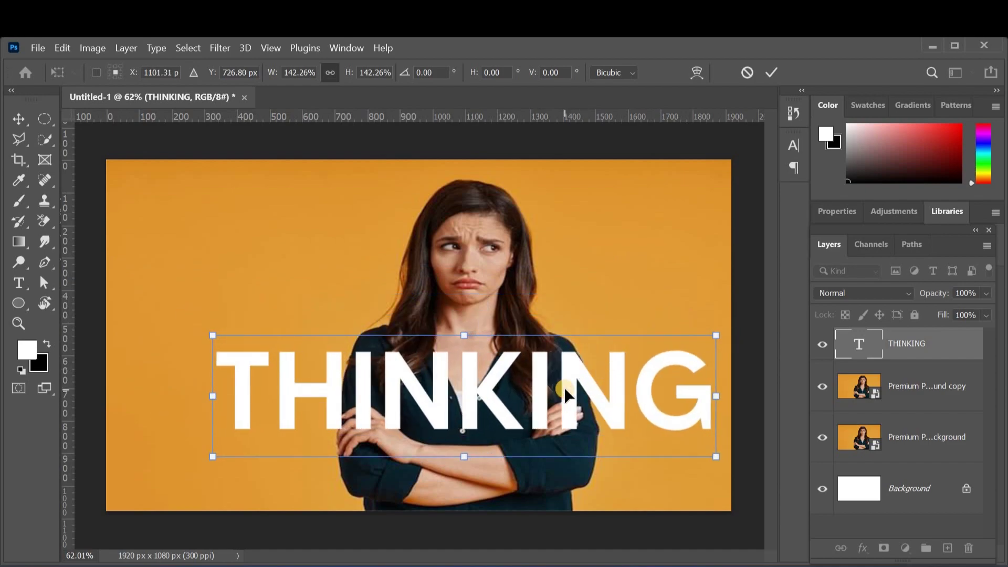
Commit the Free Transform so THINKING stays across the woman's crossed arms.
click(771, 73)
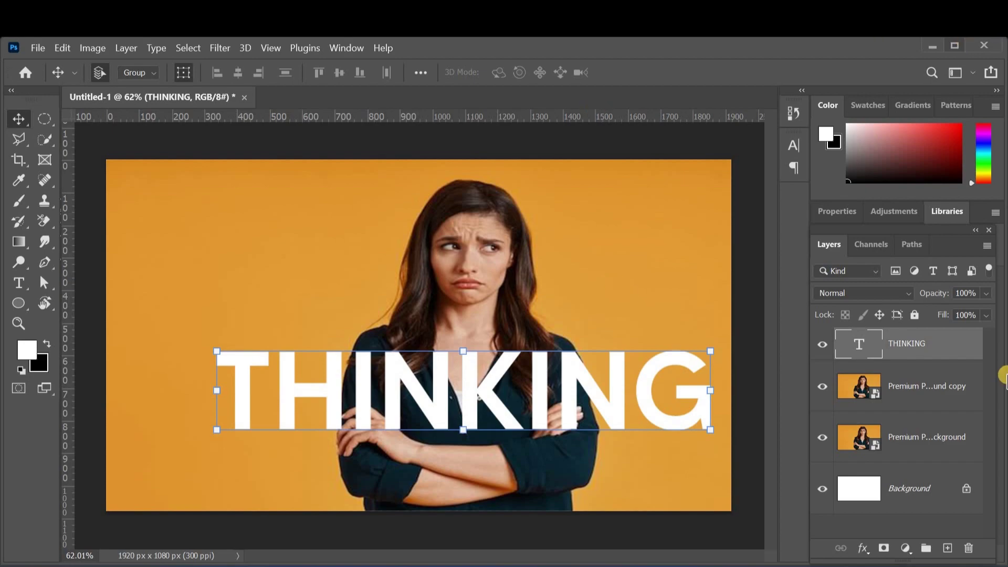
Switch the THINKING text to Black weight and nudge it left, centred over her arms.
double_click(865, 339)
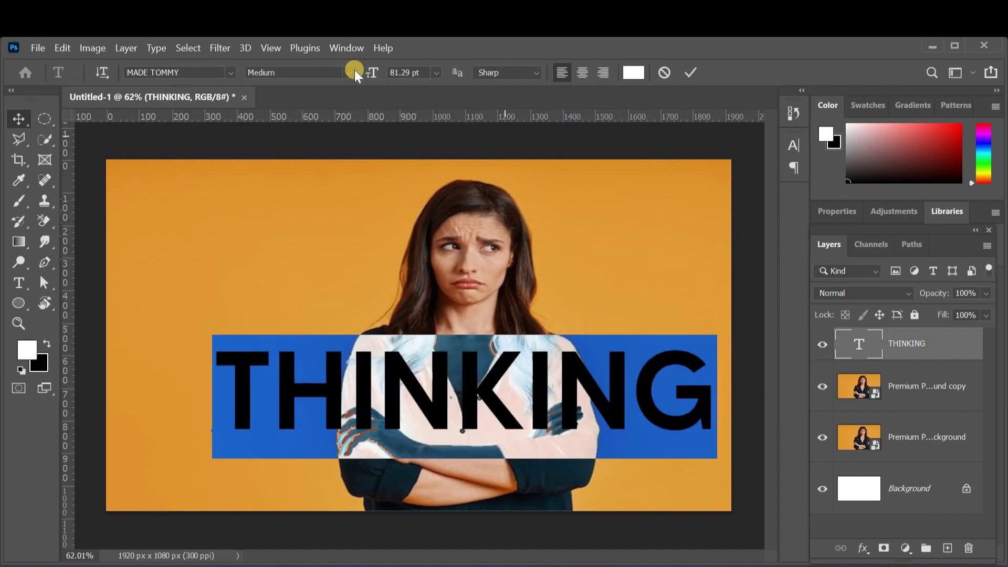
click(347, 78)
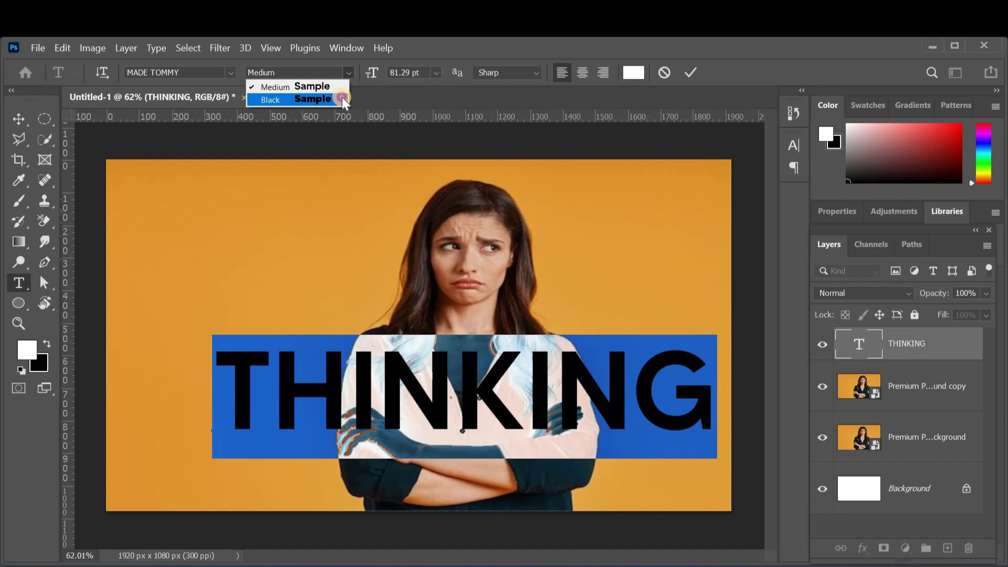
click(342, 96)
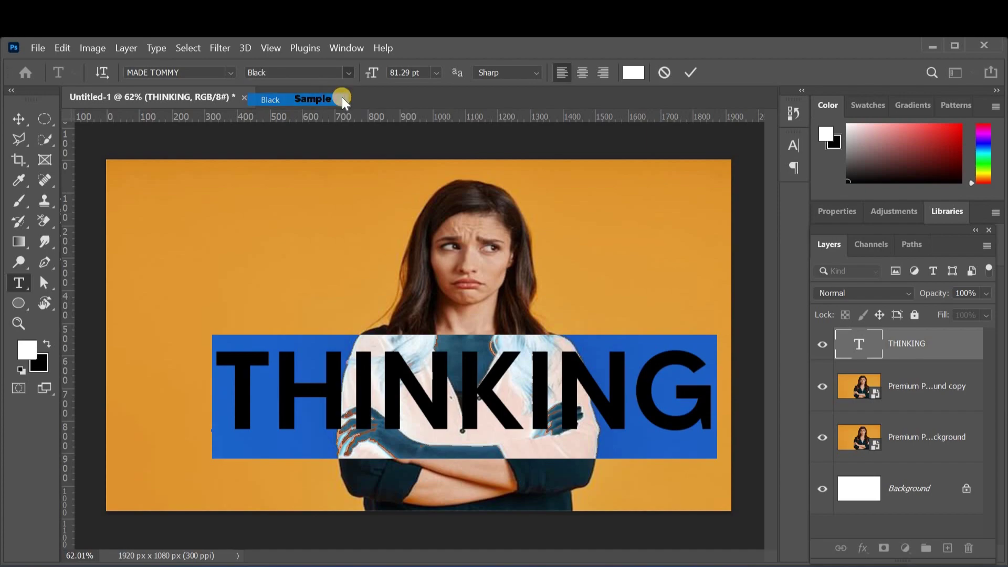
click(690, 75)
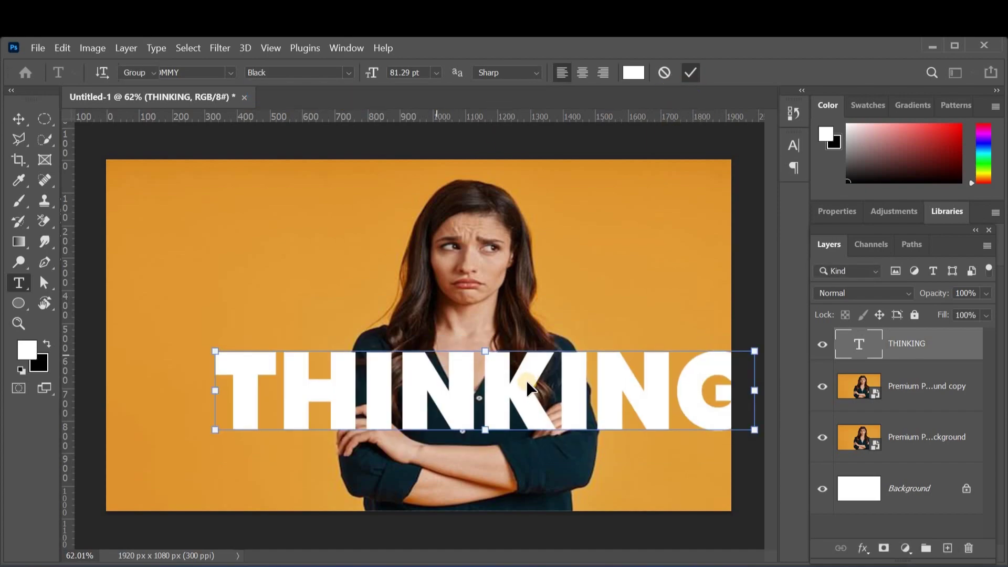
key(v)
drag(505, 387, 449, 388)
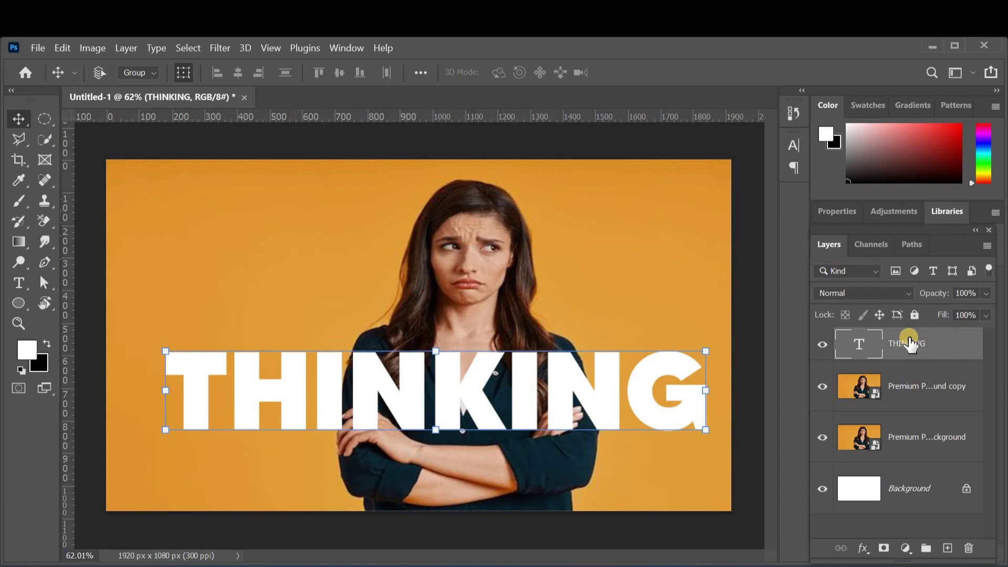
Duplicate THINKING, hide both text layers, and Select Subject on the portrait copy.
key(ctrl+j)
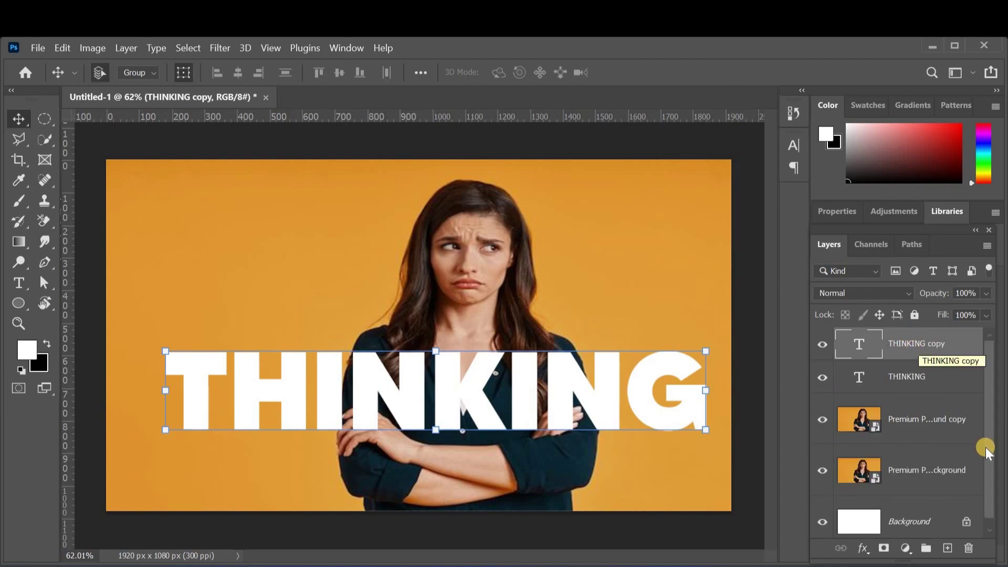
click(932, 425)
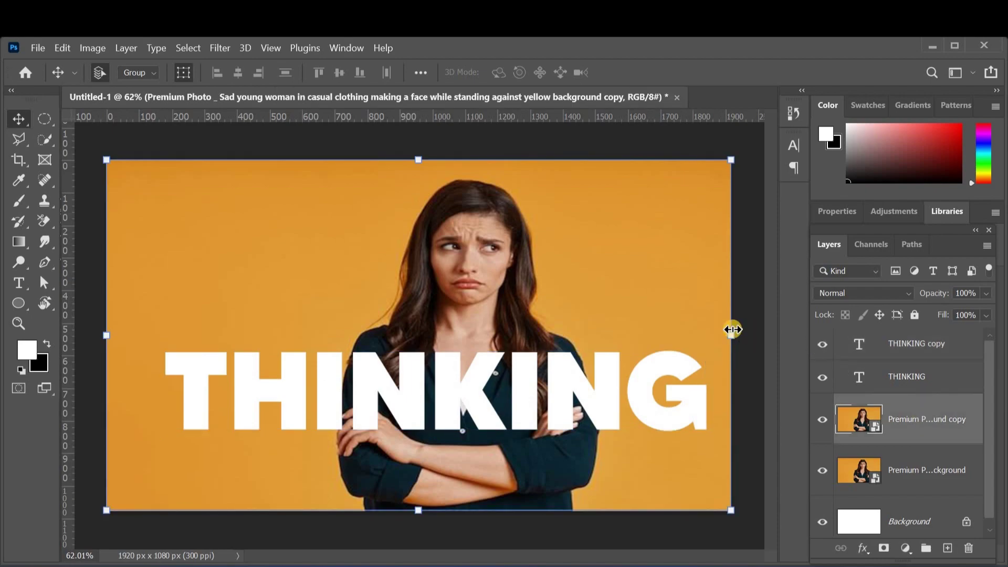
click(192, 47)
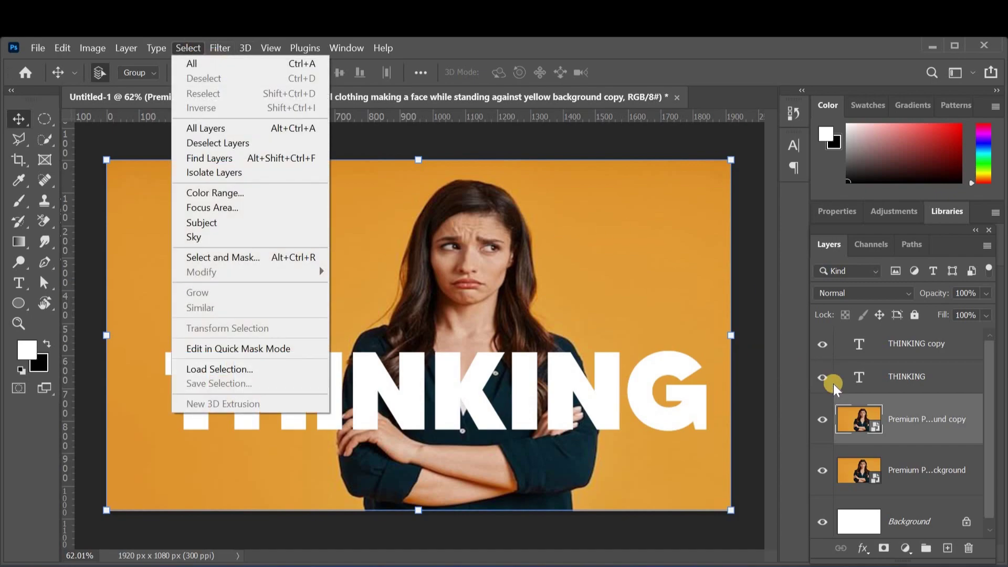
click(823, 377)
click(822, 344)
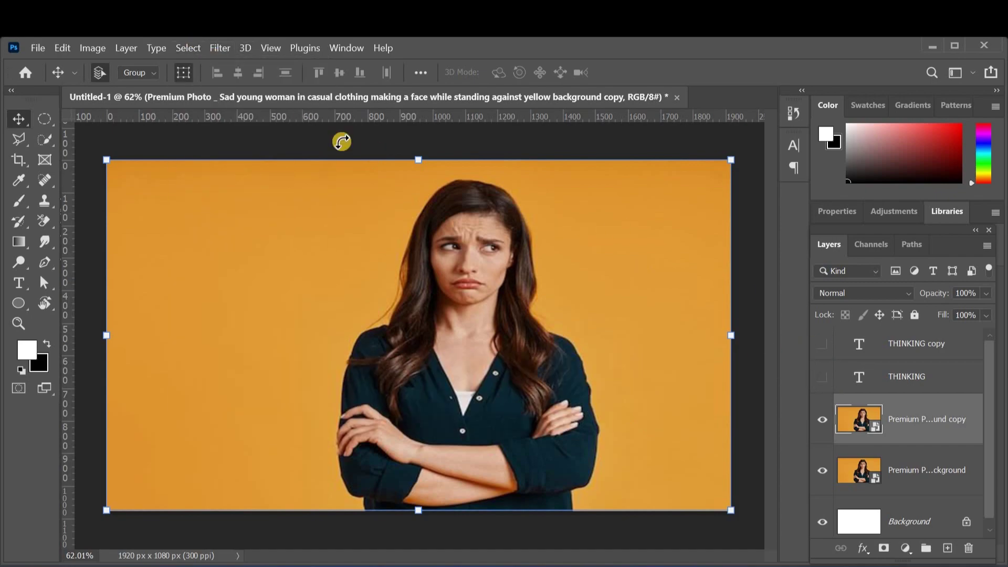
click(183, 46)
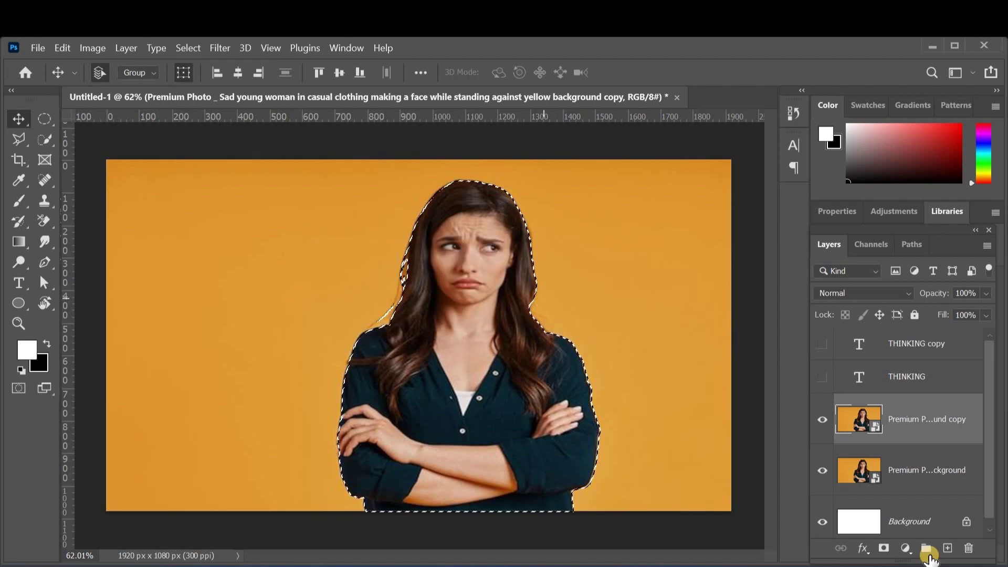
Add a layer mask of the woman to the portrait copy layer.
click(884, 549)
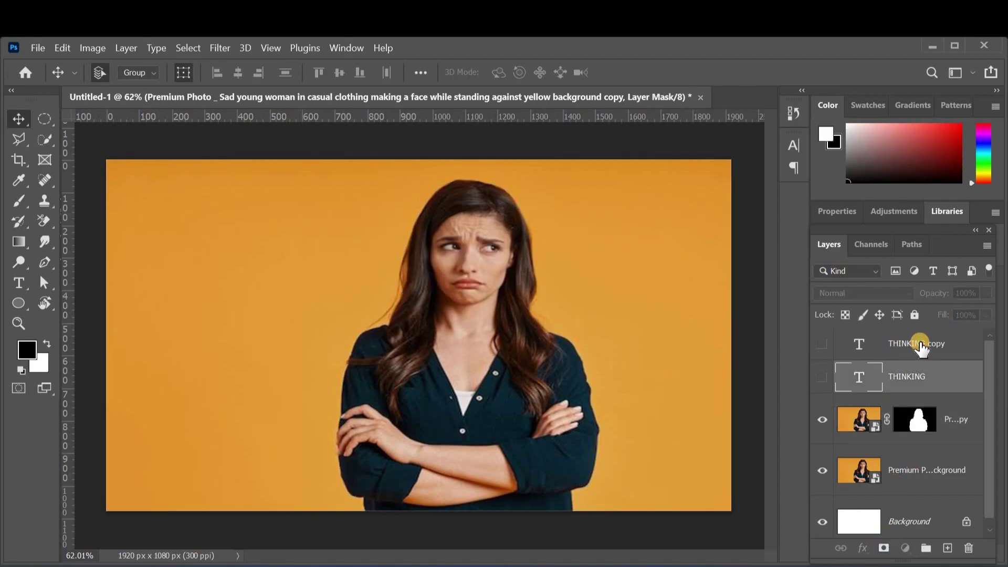
key(alt+bracketright)
Move THINKING copy below the masked portrait, show both text layers, and set top fill to 0%.
mouse_move(921, 343)
mouse_down()
mouse_move(924, 456)
mouse_move(914, 457)
mouse_up()
click(822, 428)
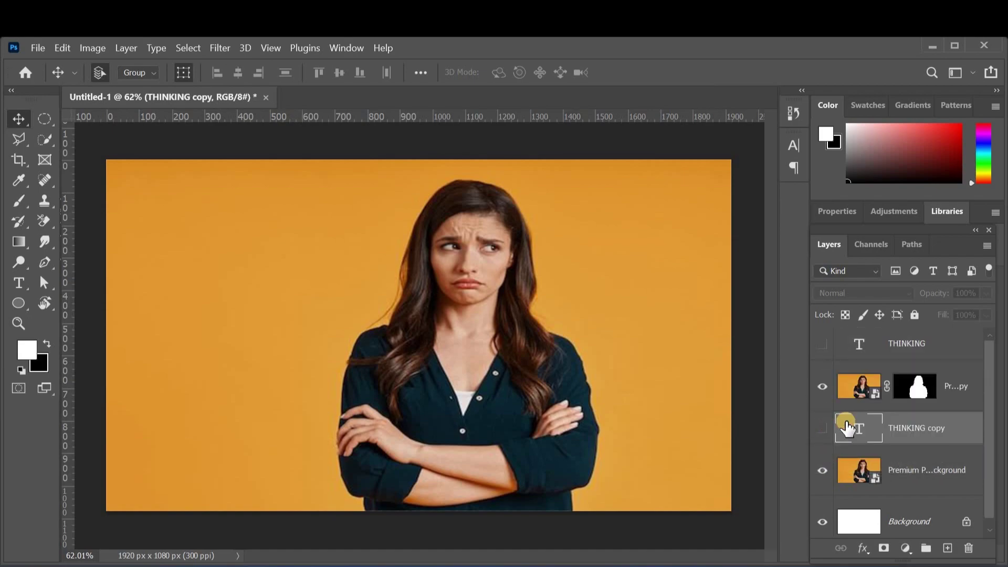
click(822, 344)
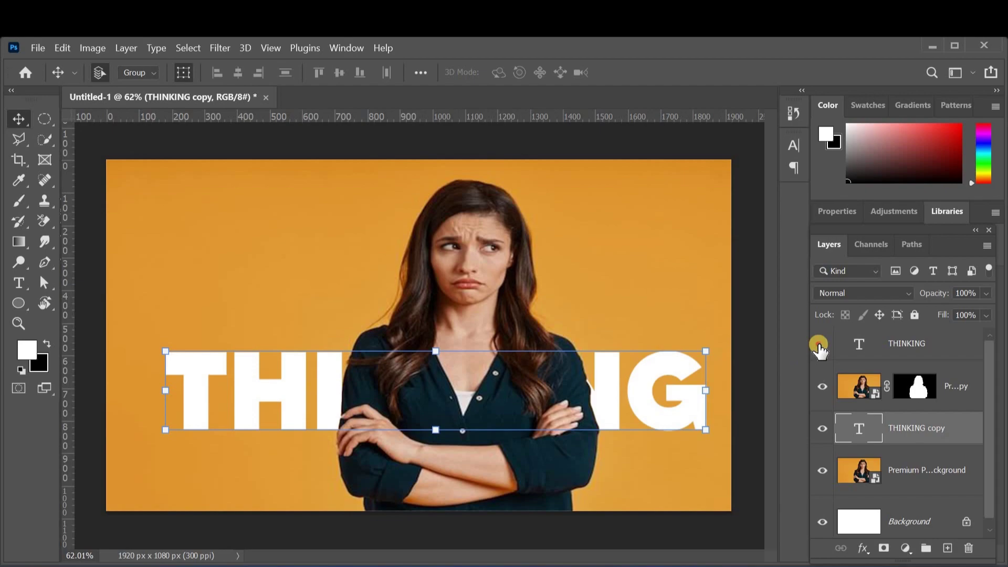
click(885, 388)
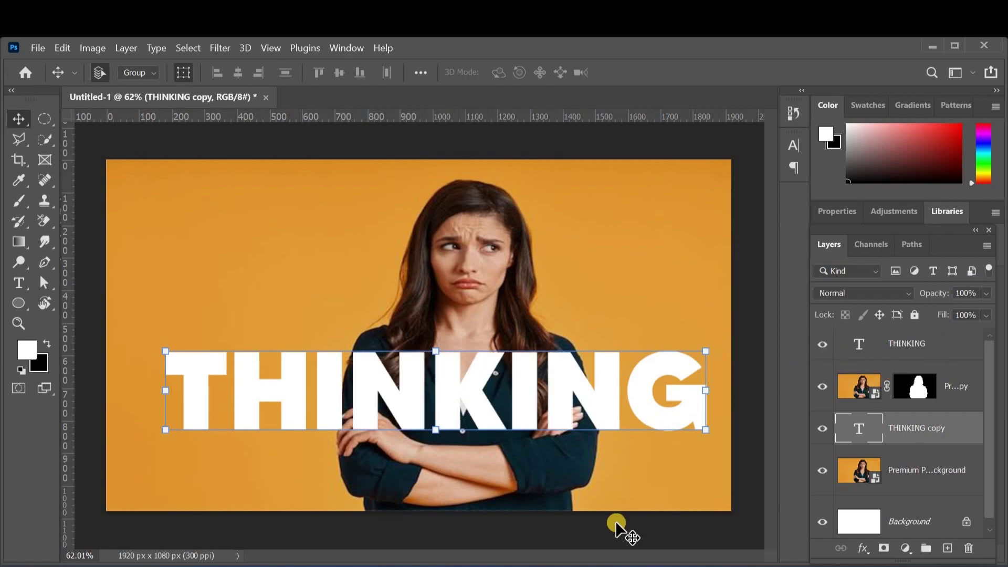
click(923, 347)
drag(942, 315, 787, 319)
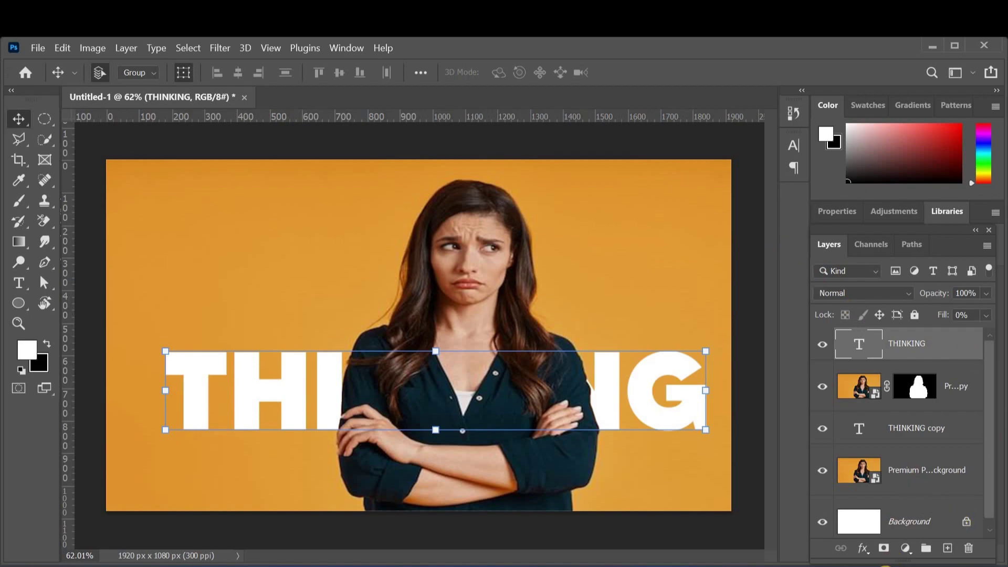
Give the top THINKING layer an 8 px white outside stroke in Blending Options.
click(864, 549)
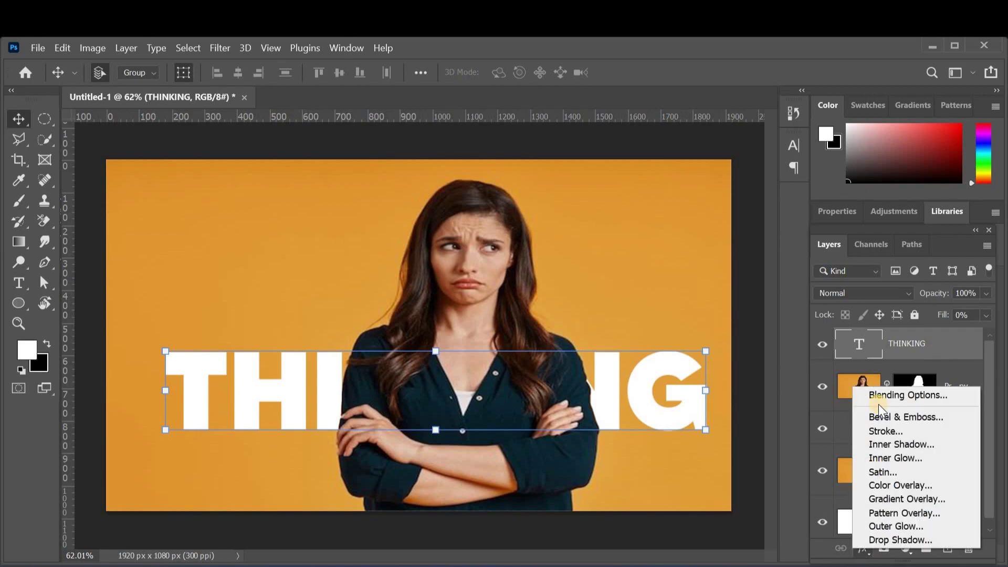
click(842, 341)
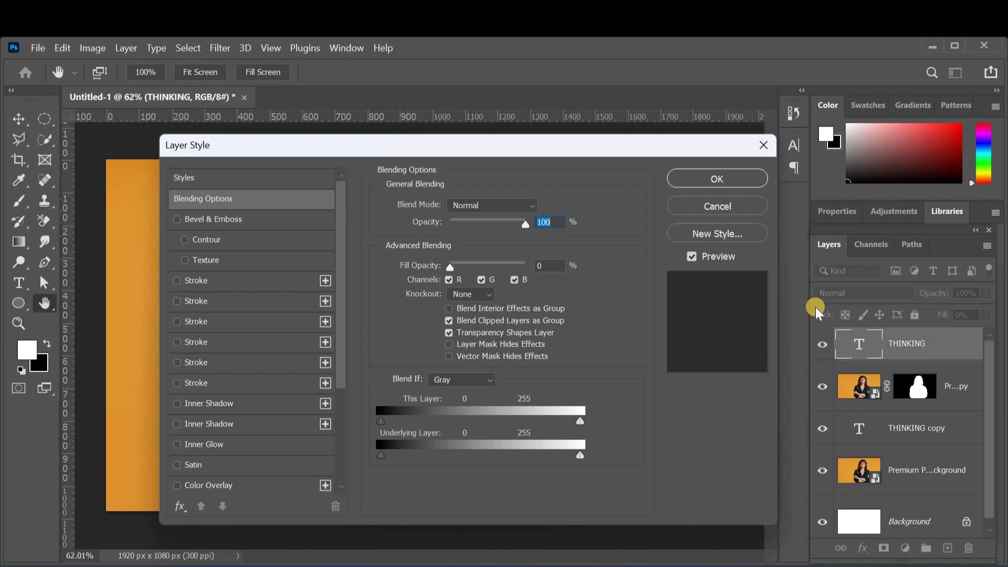
click(221, 282)
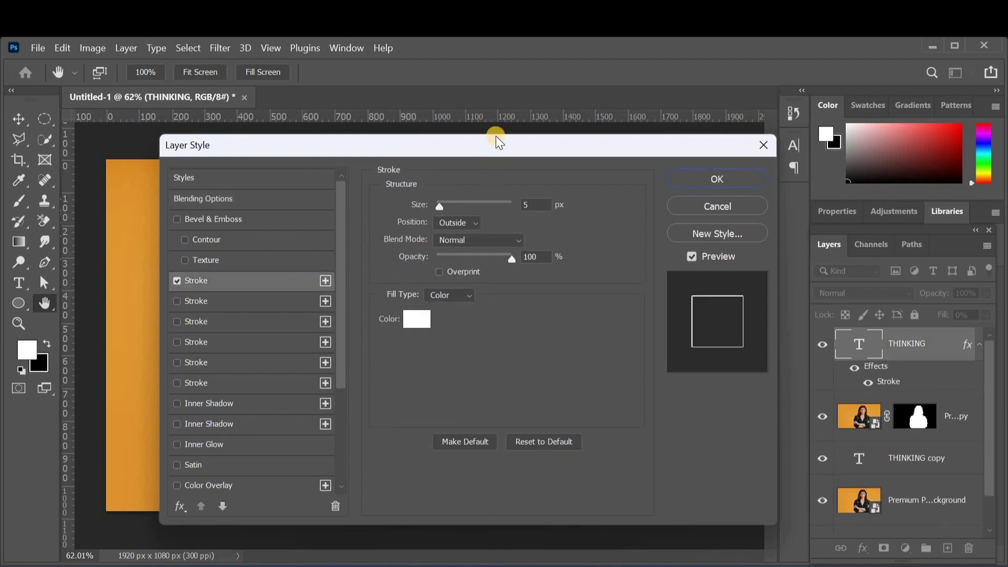
drag(496, 137, 608, 111)
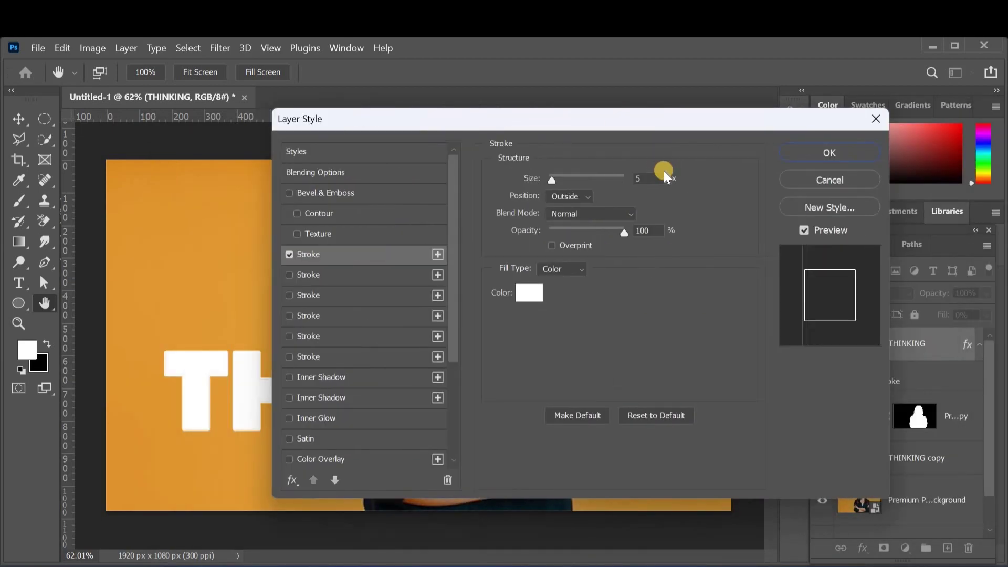
click(657, 178)
key(Up)
key(Up)
key(Up)
click(824, 153)
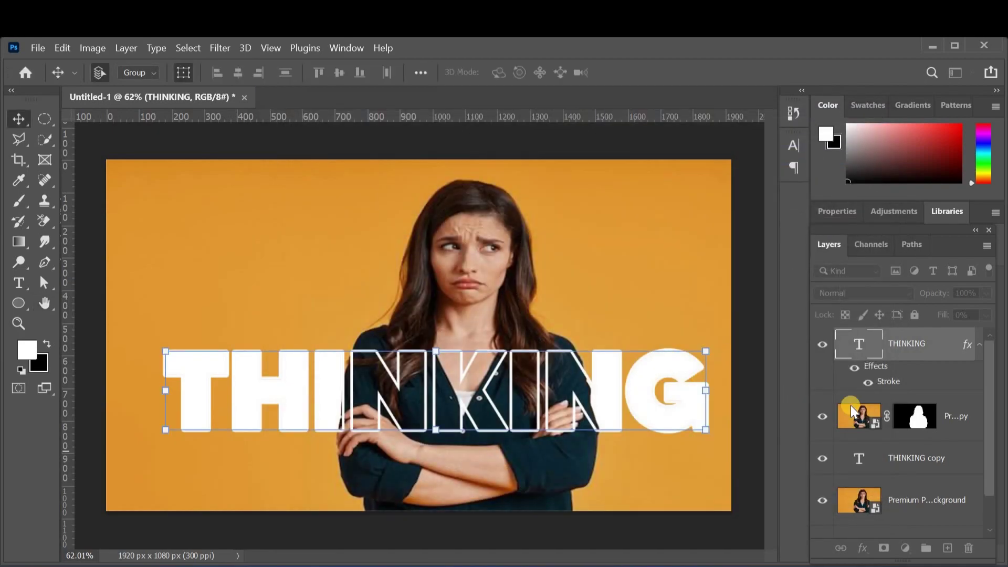
Link both THINKING layers and drag the text about 118 px left across the woman.
click(894, 457)
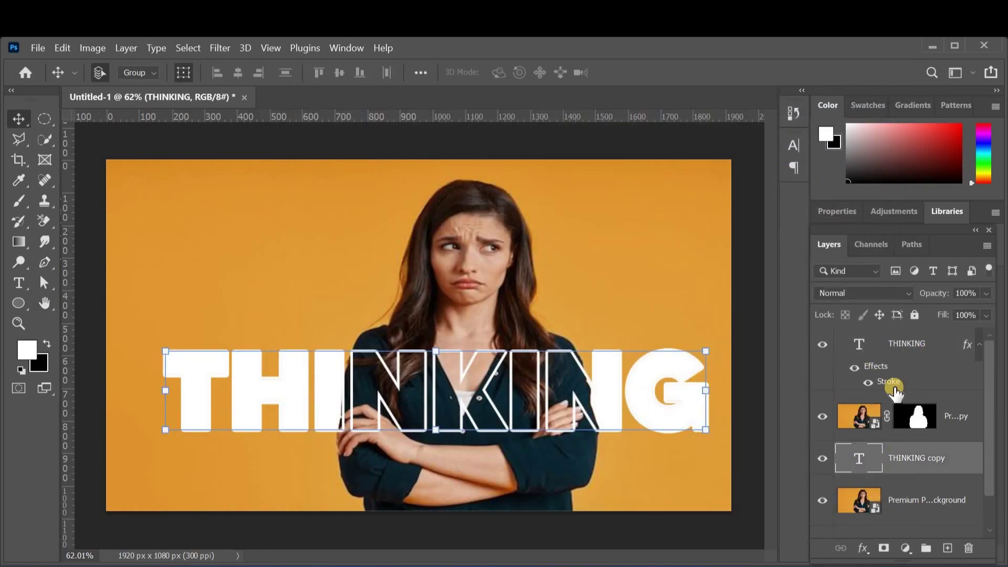
ctrl+click(893, 349)
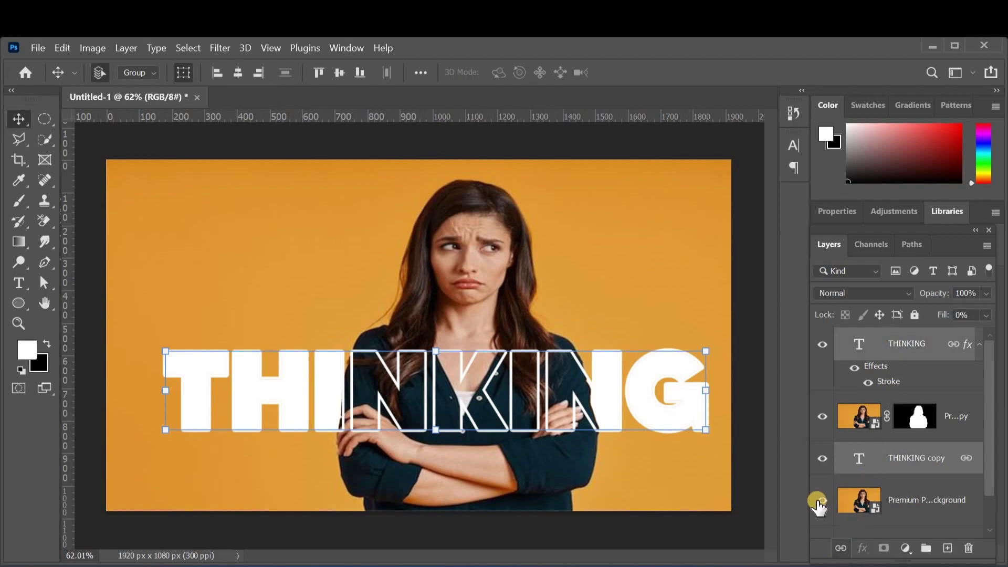
click(704, 261)
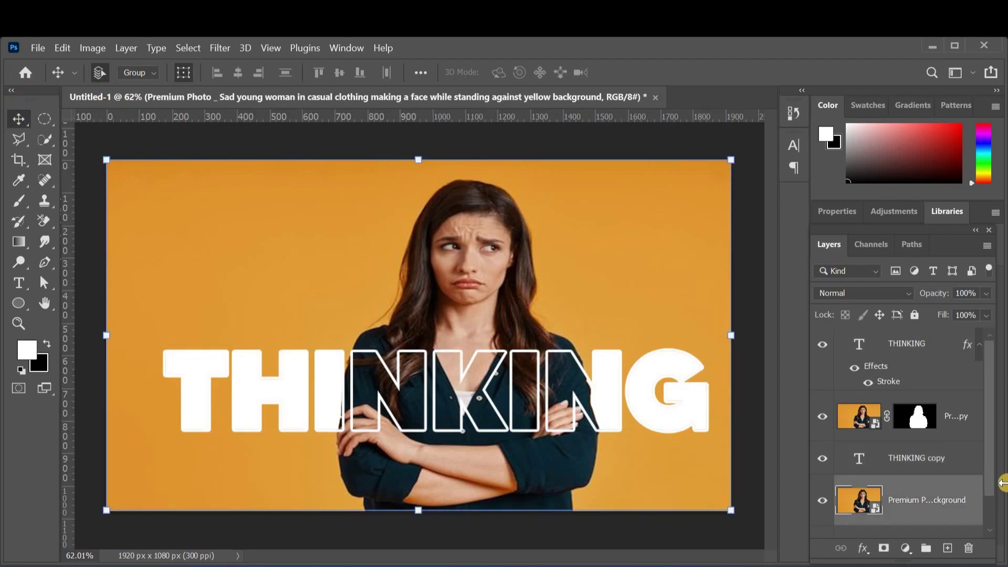
scroll(934, 522, down, 2)
key(alt+bracketleft)
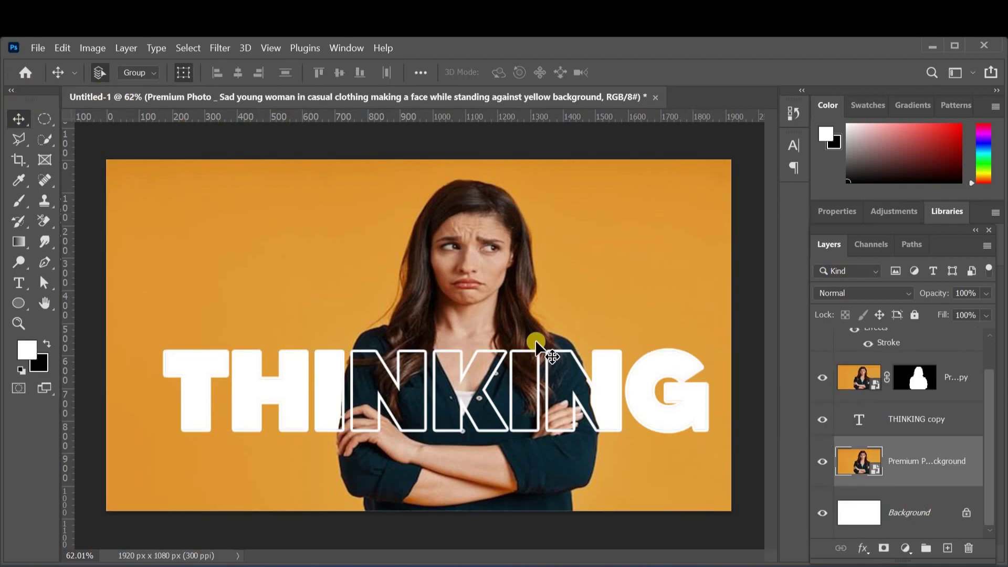
click(423, 345)
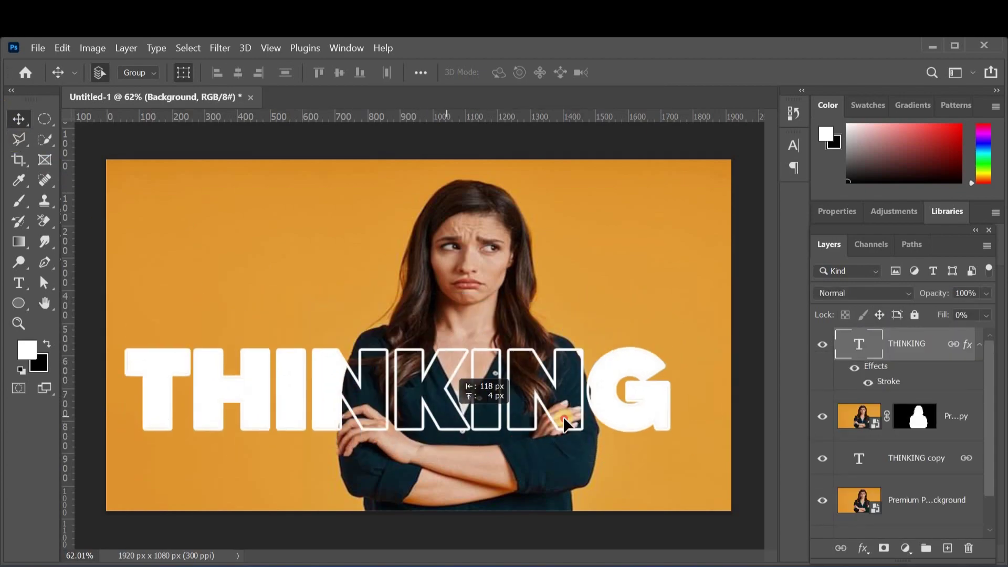